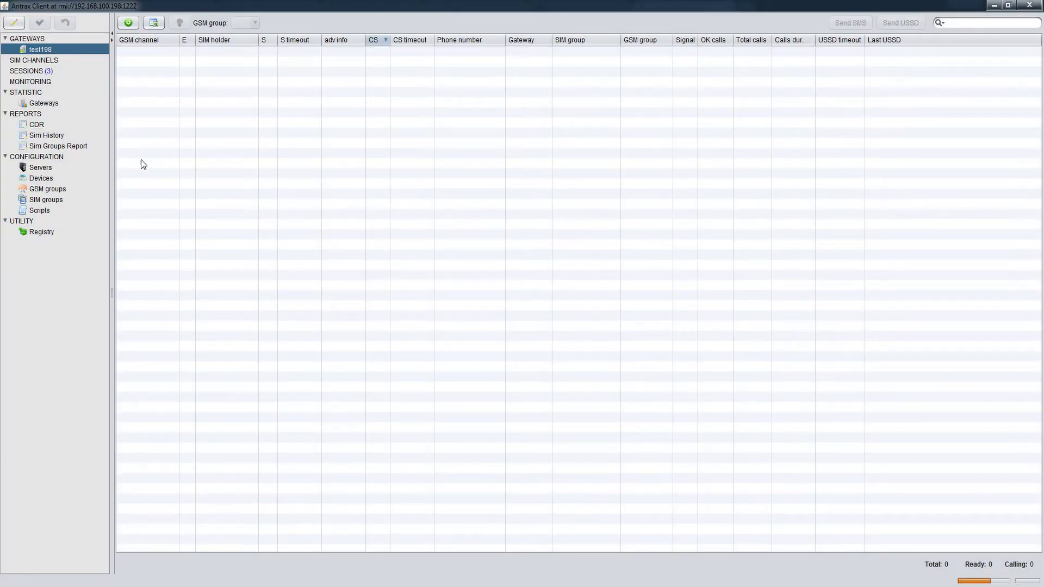
Step: Inspect the new SIMB-1019 and GSMB2-159 entries in the device configuration list
left_click(39, 179)
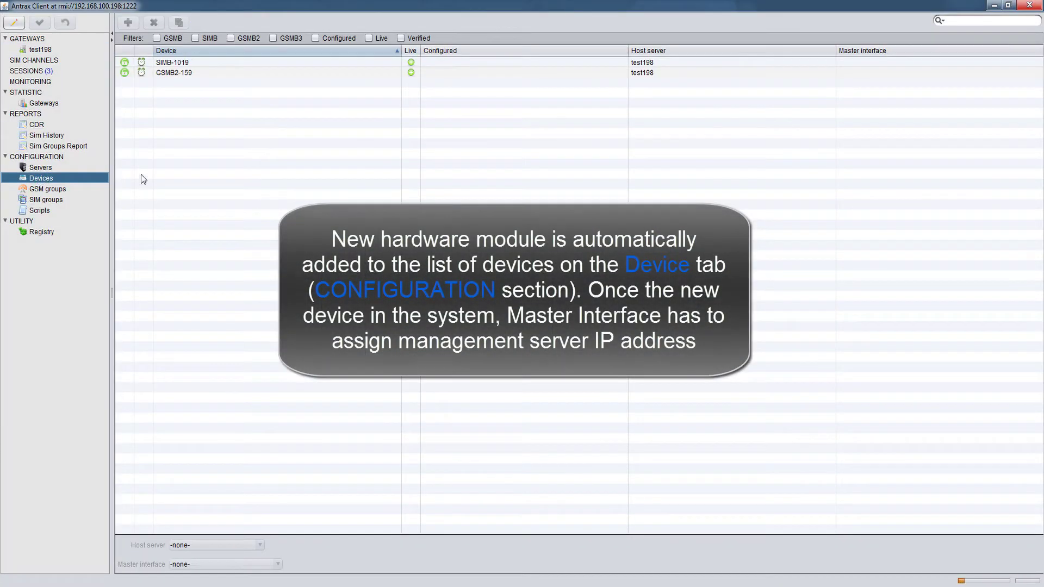
left_click(179, 74)
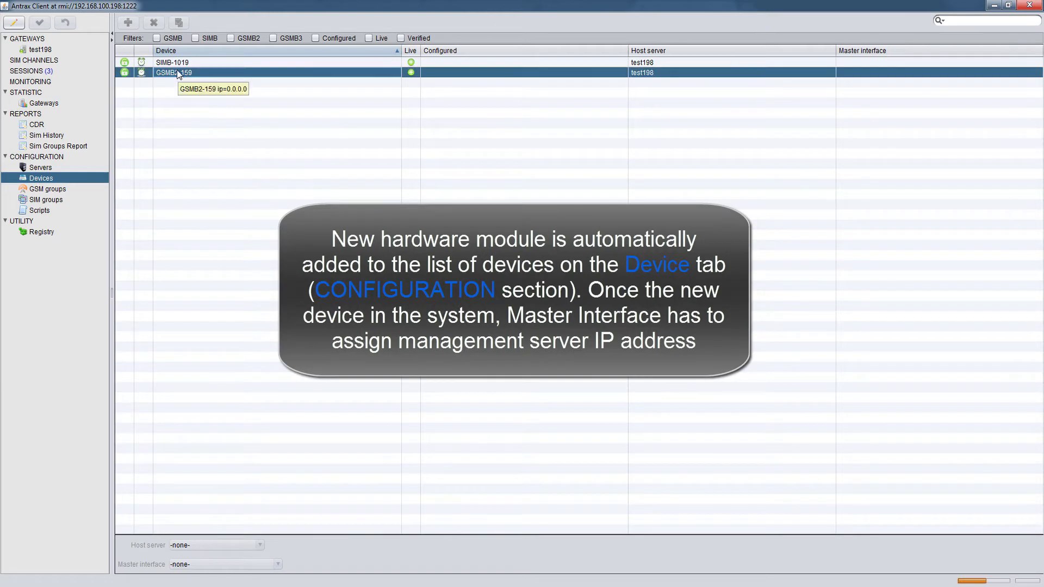
left_click(174, 63)
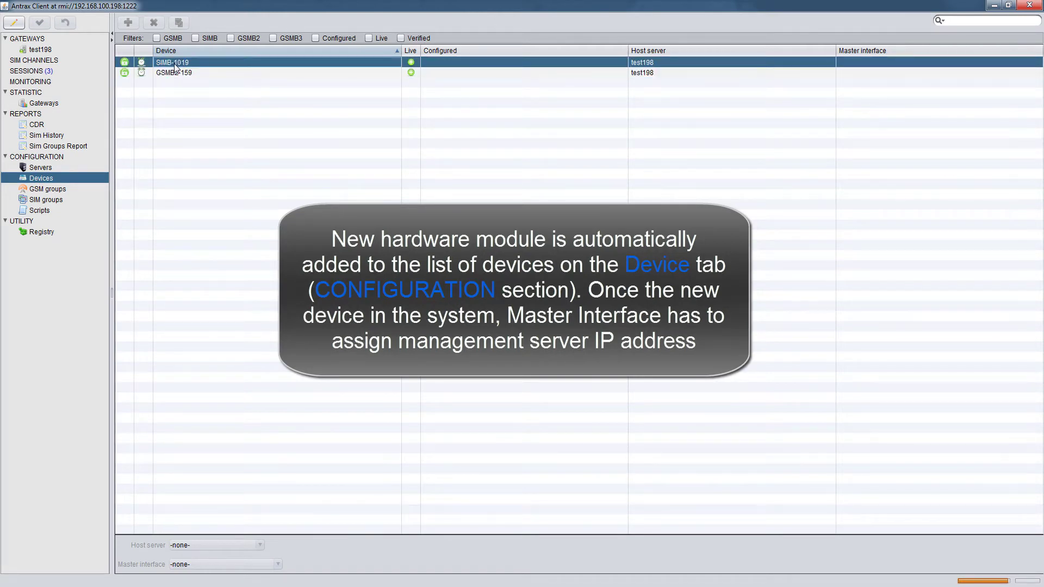
left_click(179, 73)
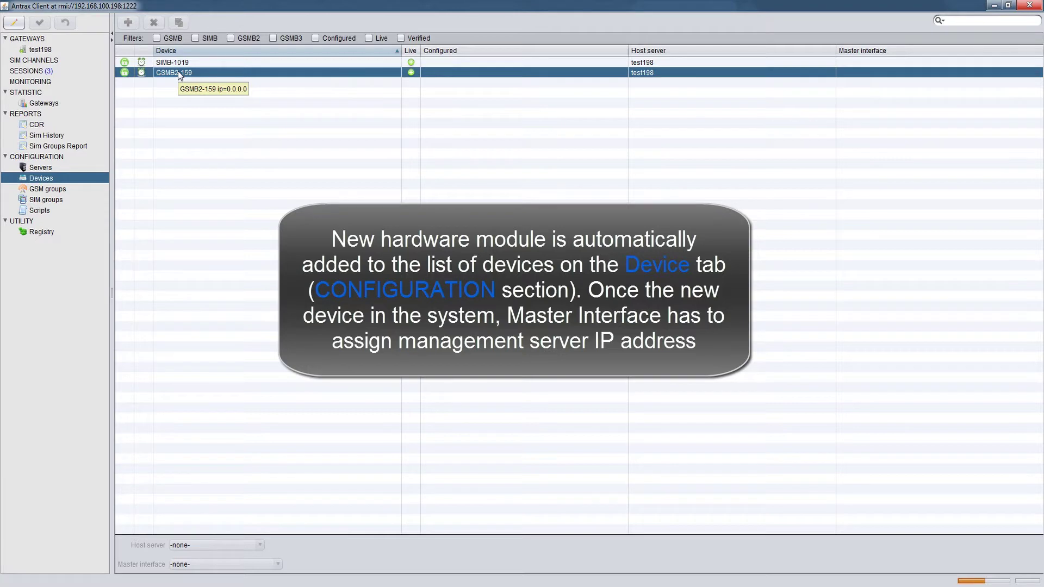
left_click(177, 63)
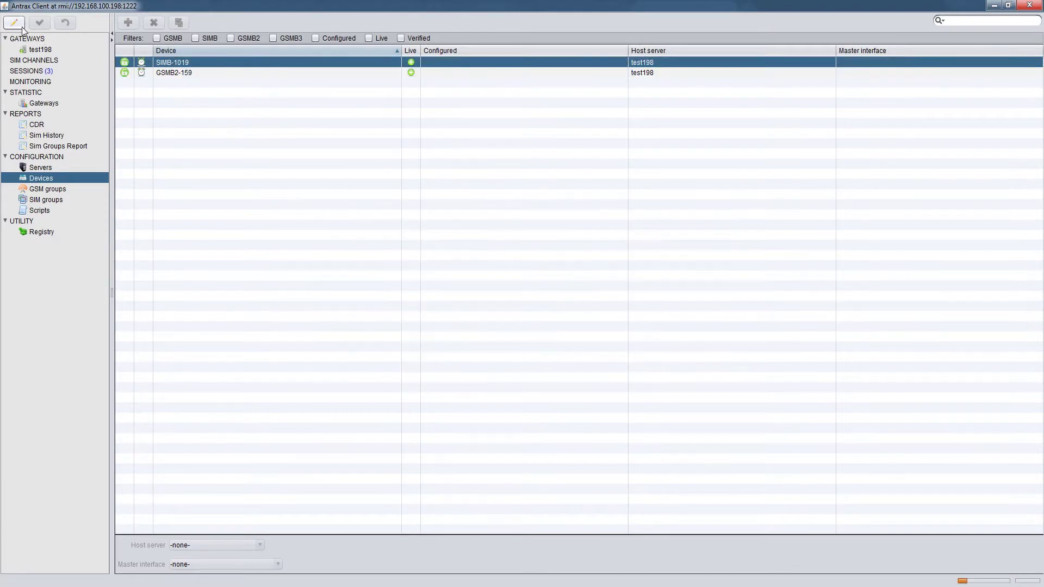
Step: Add live devices SIMB-1019 and GSMB2-159 with master interface 192.168.151.1 on test198, and save the configuration
left_click(17, 24)
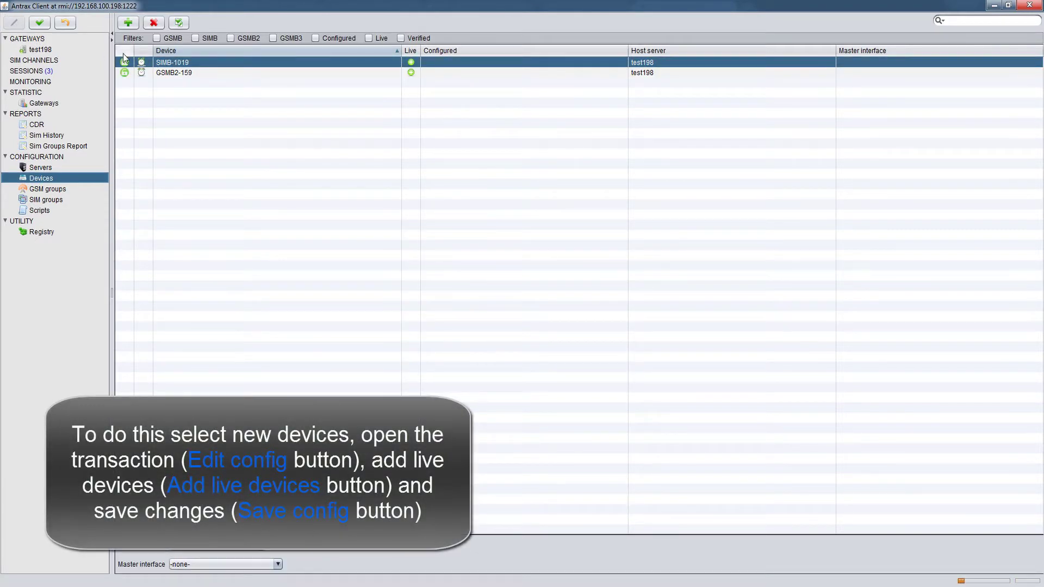
left_click(171, 73, "shift")
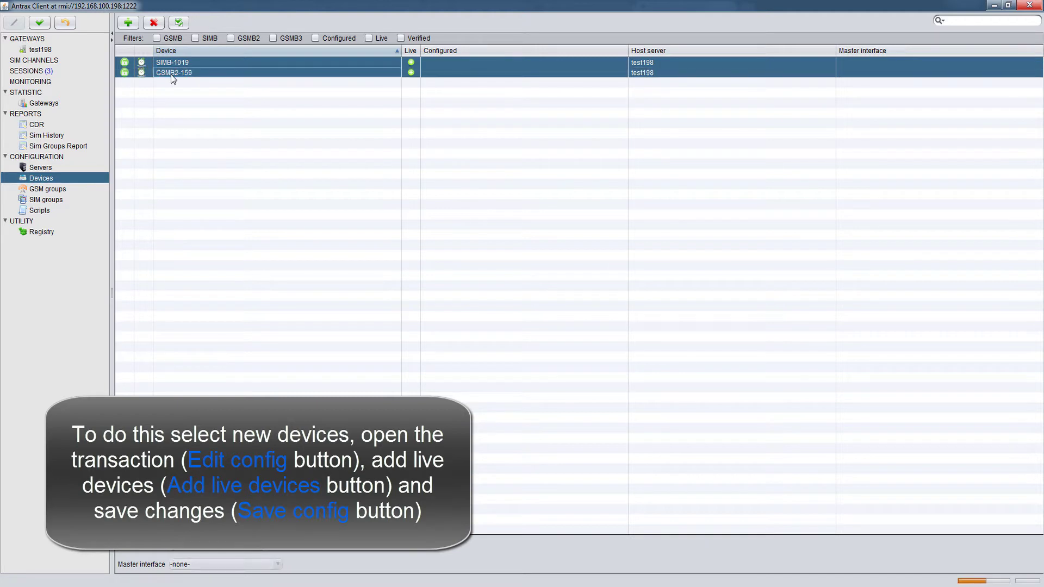
left_click(178, 23)
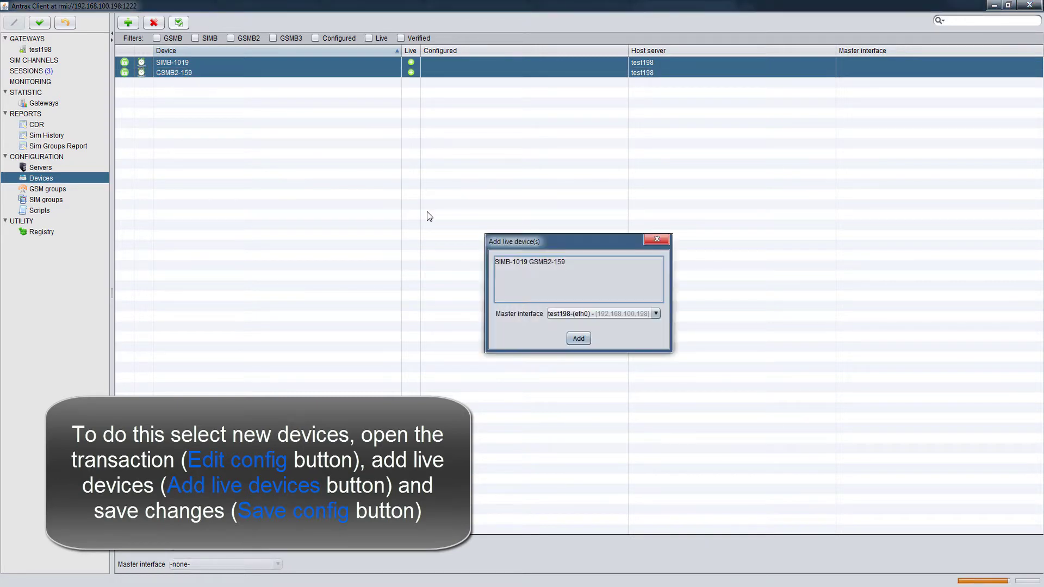
left_click(557, 313)
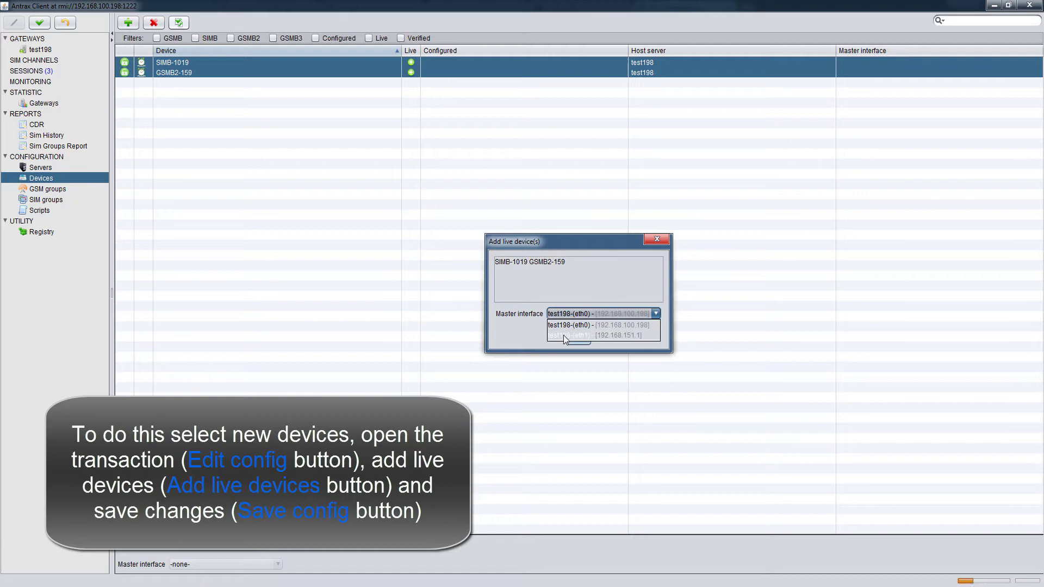
left_click(564, 335)
left_click(578, 340)
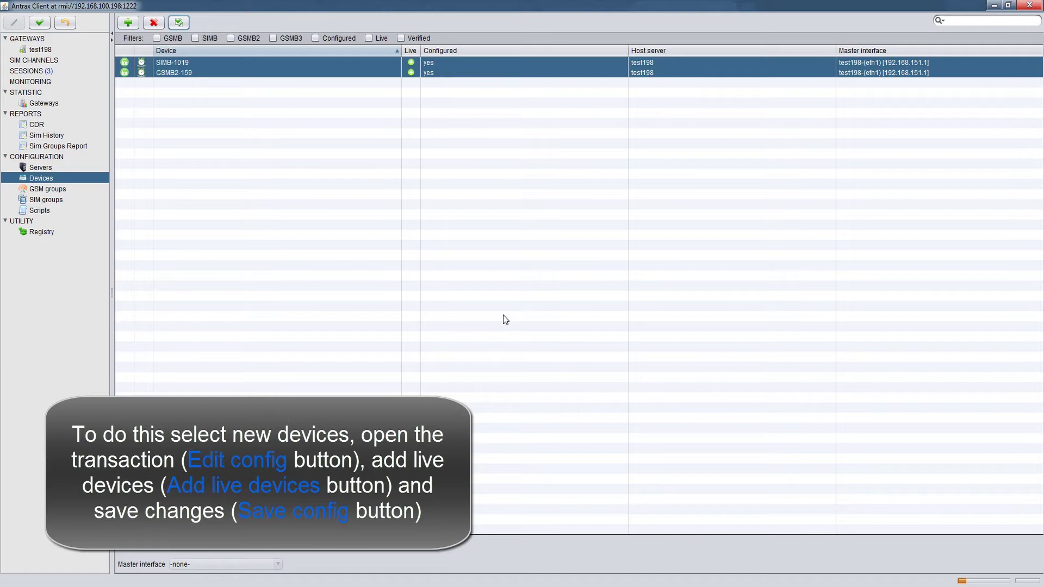
left_click(33, 22)
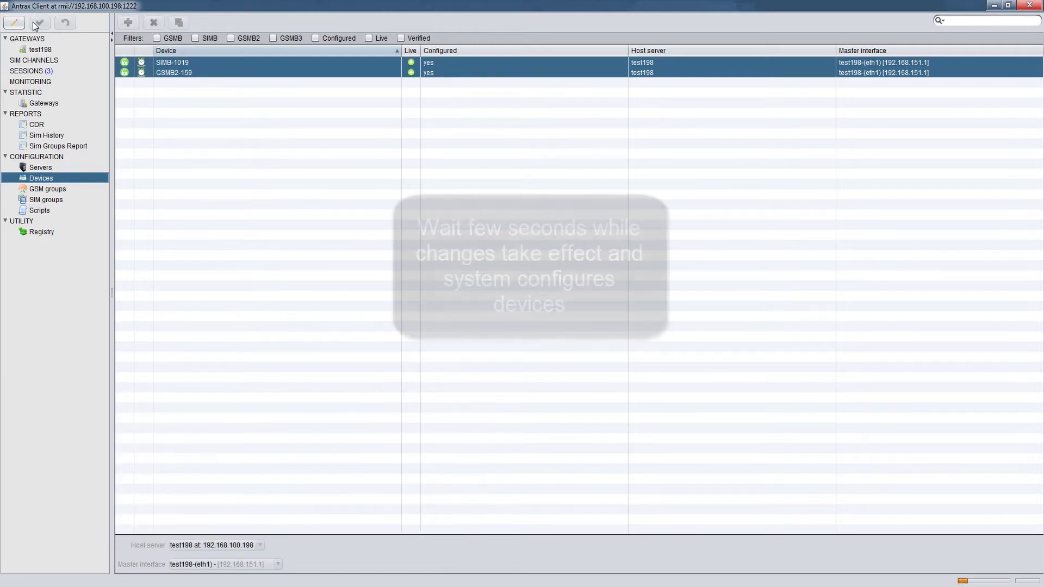
Step: Check the GSM channels of the GSMB2-159 device and their GSM group assignments on gateway test198
left_click(34, 50)
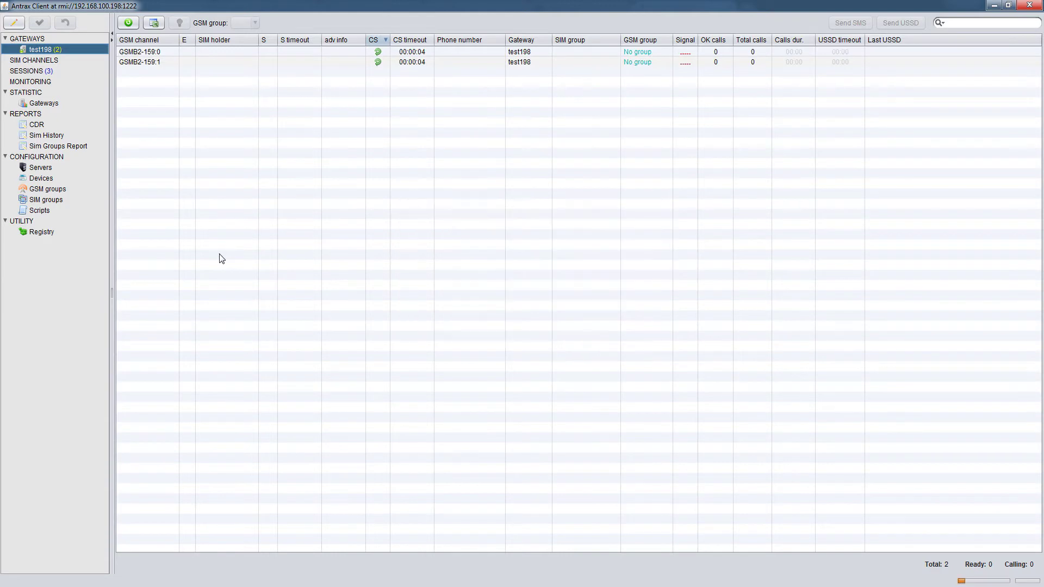
left_click(162, 60)
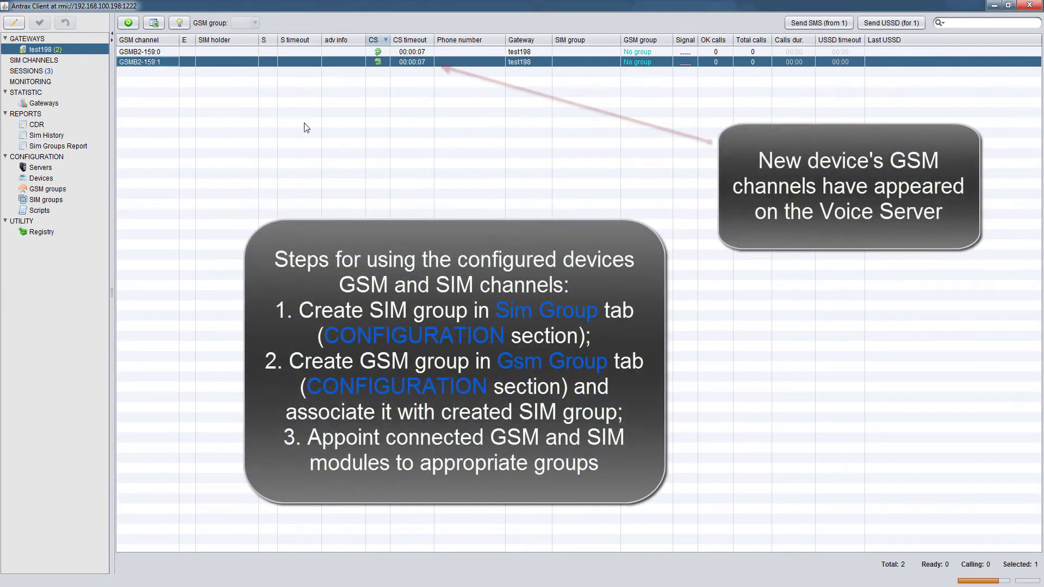
left_click(646, 53)
left_click(645, 61)
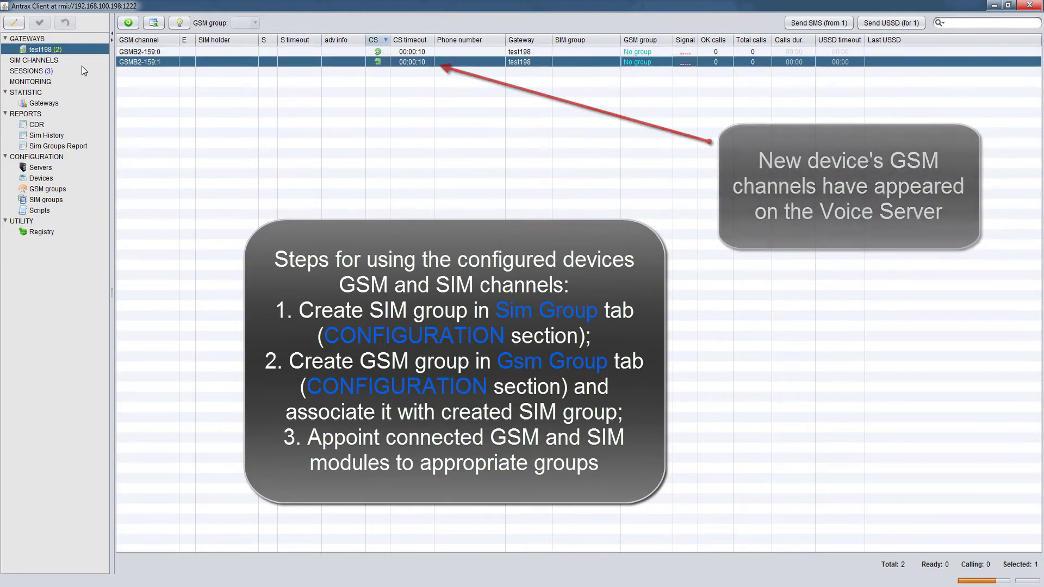
Step: Check the SIM channels of the SIMB-1019 device and their SIM group assignments
left_click(52, 64)
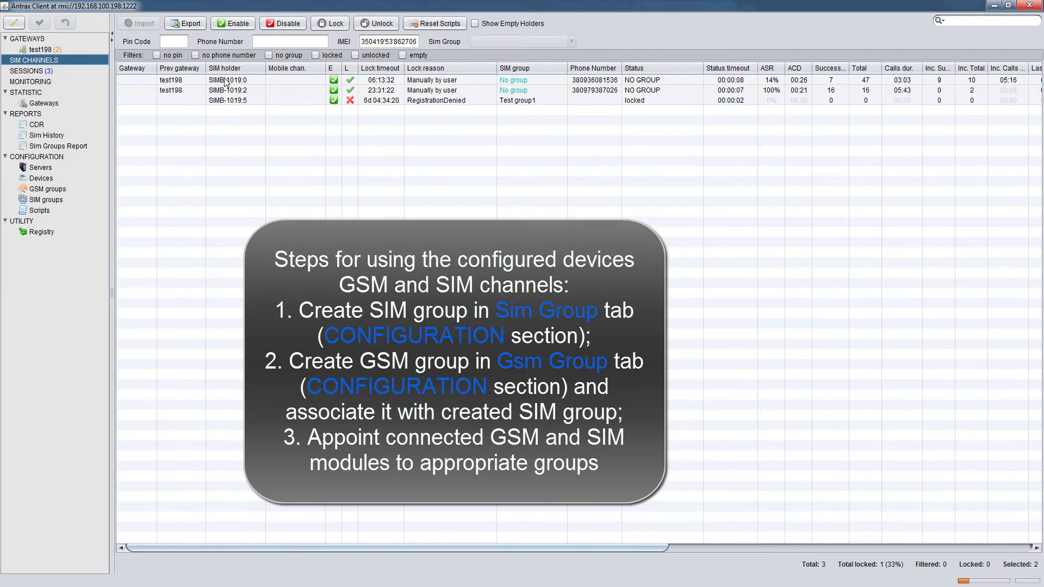
left_click(226, 81)
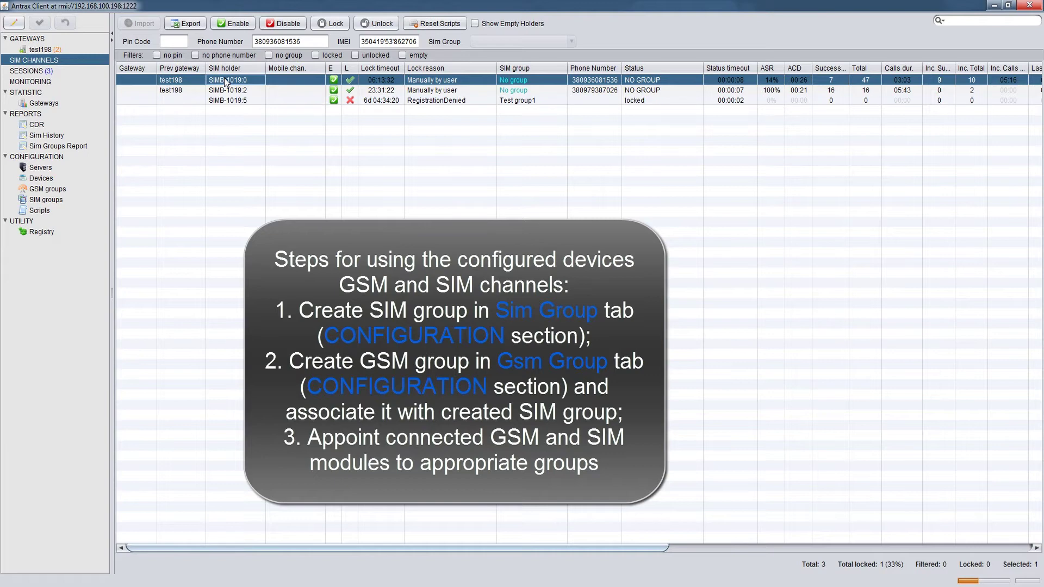
left_click(226, 90)
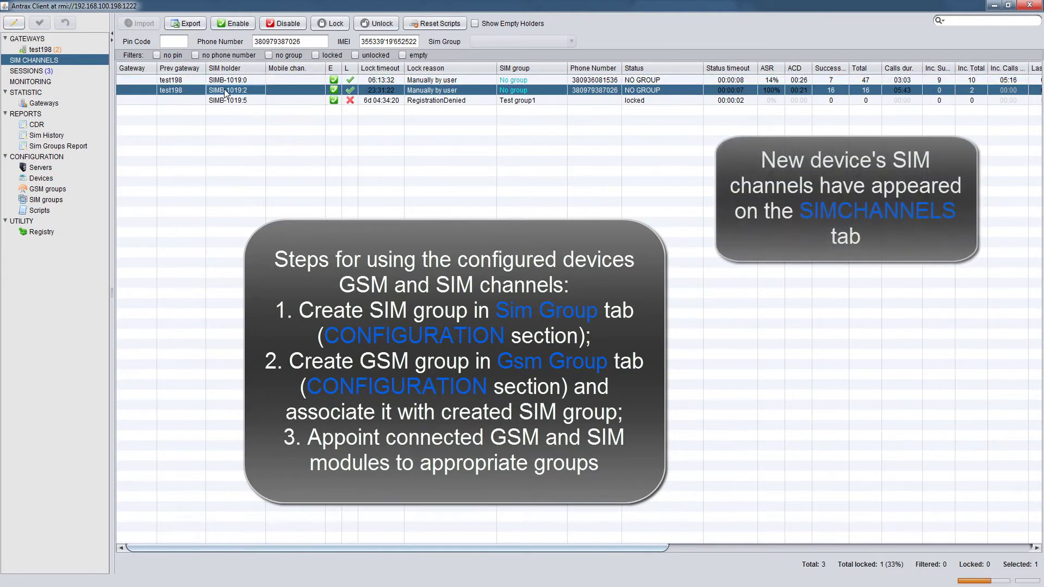
left_click(512, 81)
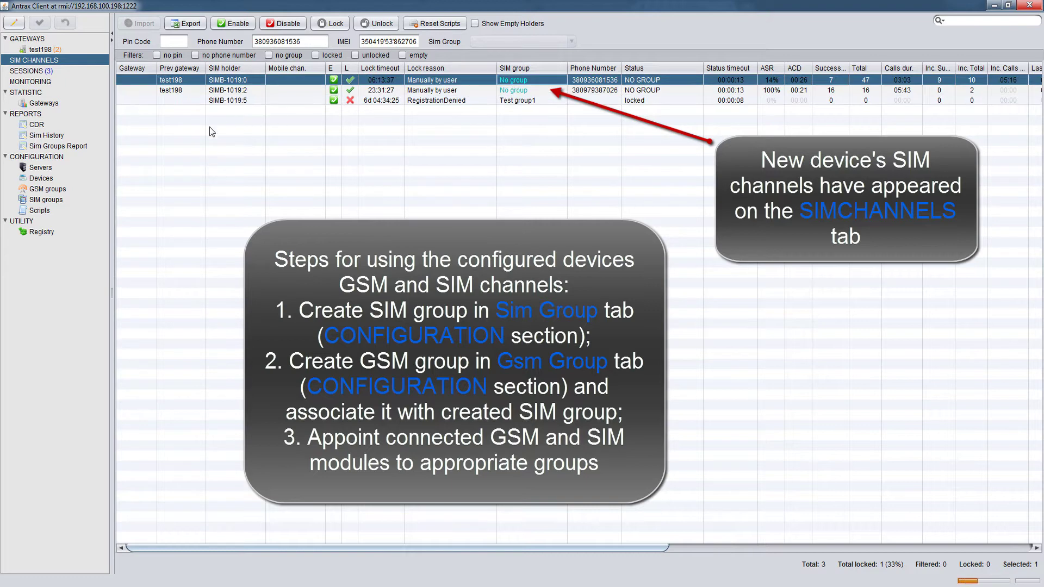
Step: Open the SIM group configuration for editing, add a group named testing_gr, and turn off its extended AT command option
left_click(50, 202)
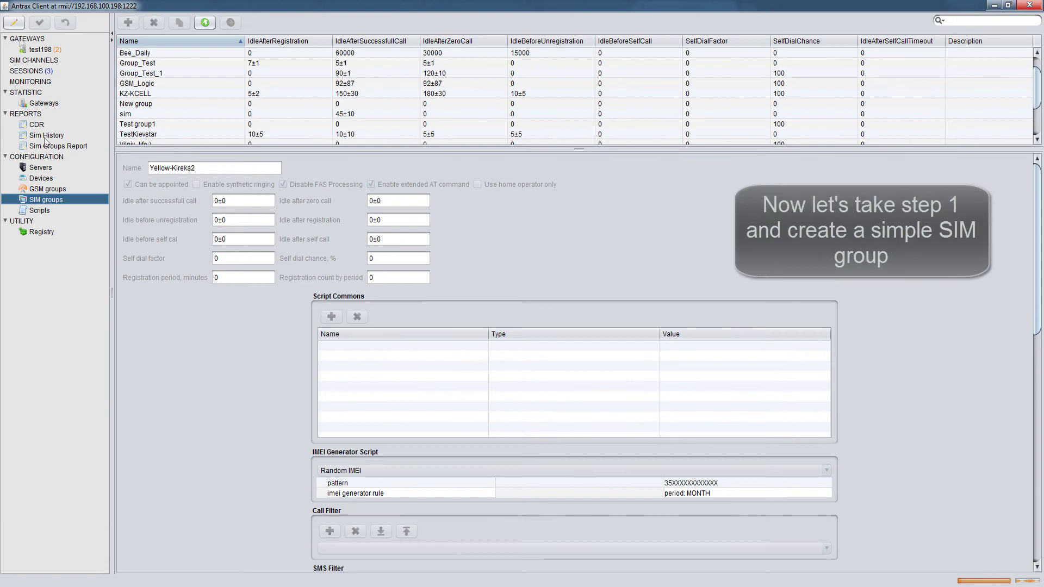
left_click(14, 23)
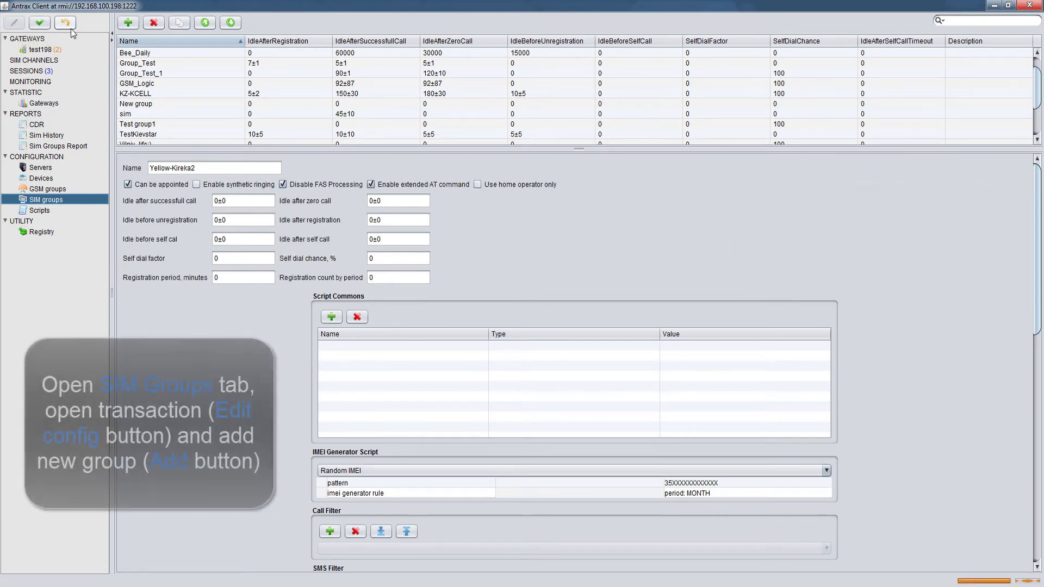
left_click(129, 22)
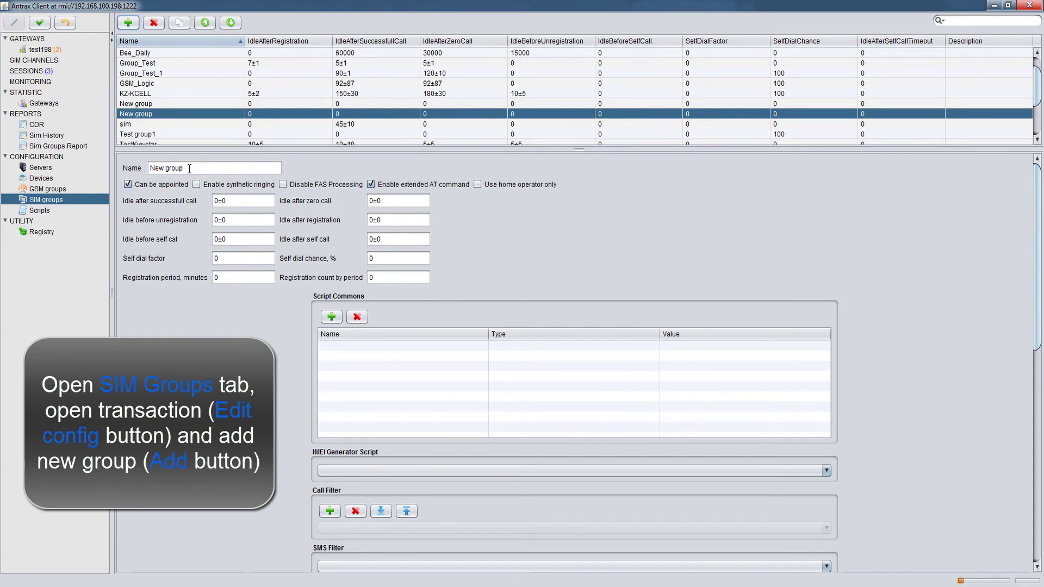
triple_click(189, 168)
type("test")
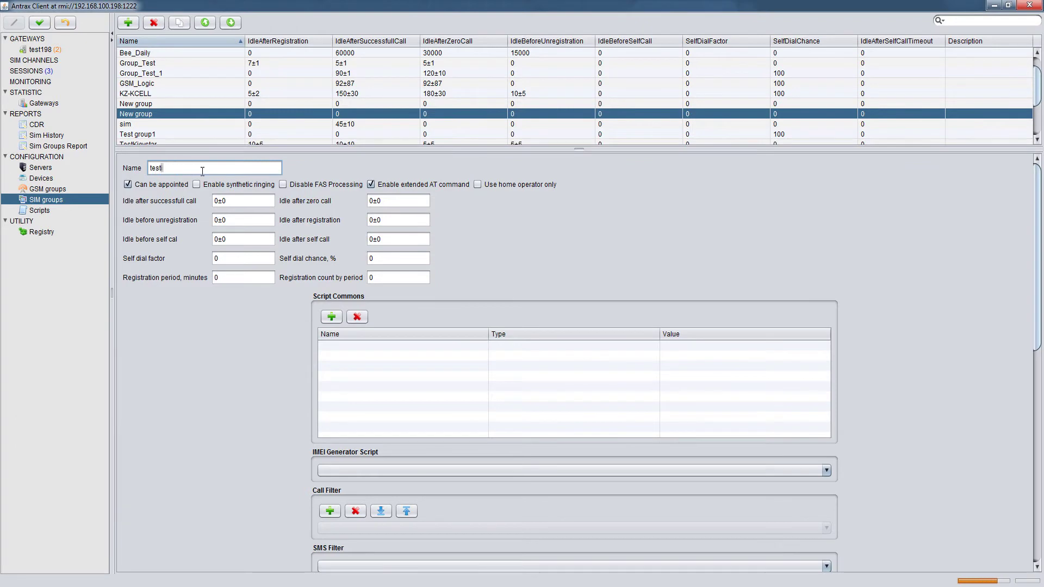
type("ing_gr")
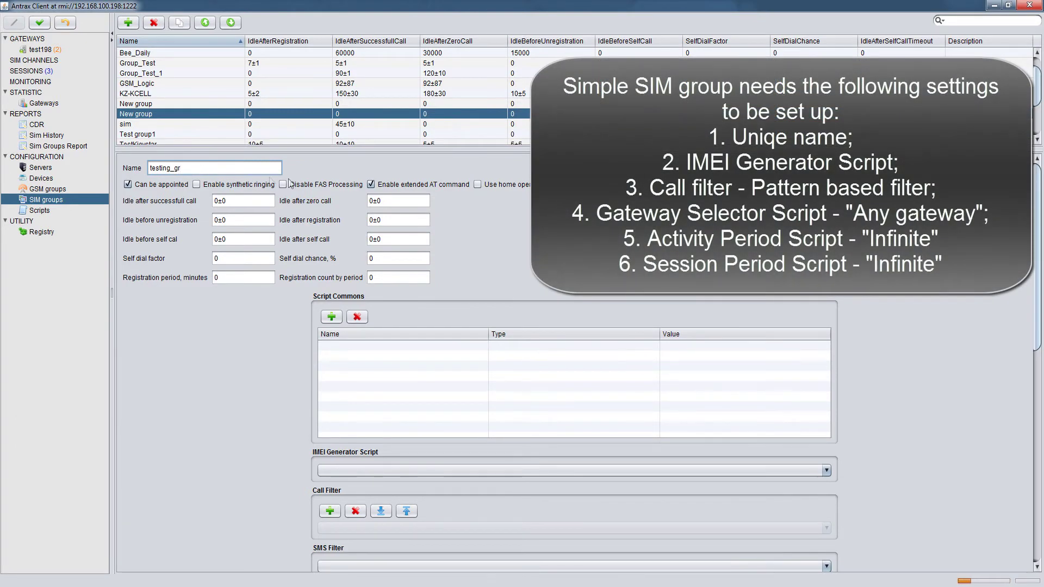
left_click(371, 184)
Step: Set the new SIM group's IMEI generator script to IMEI based on TAC and FAC
scroll(273, 363, "down", 3)
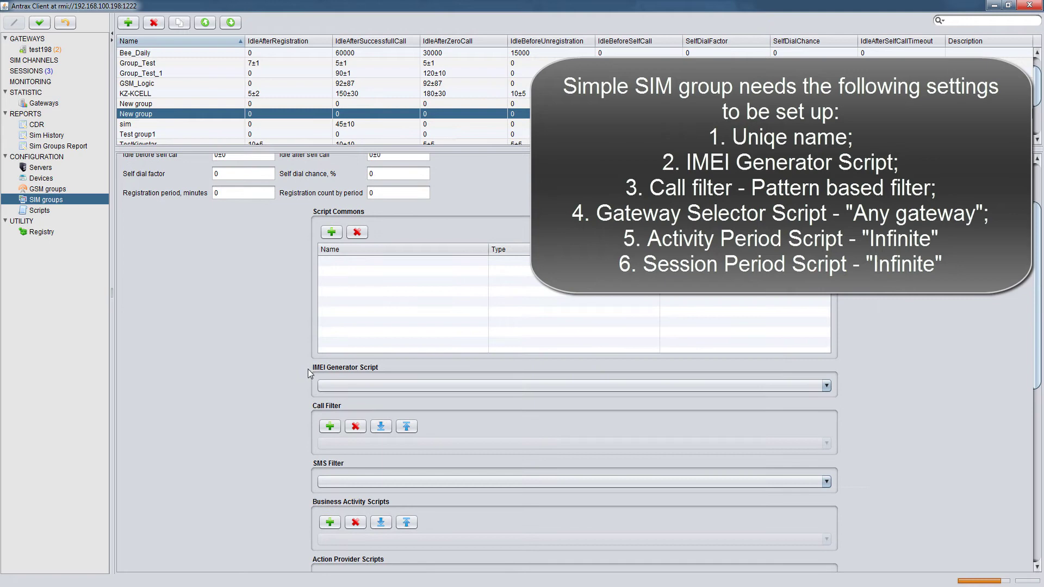
left_click(329, 385)
left_click(333, 402)
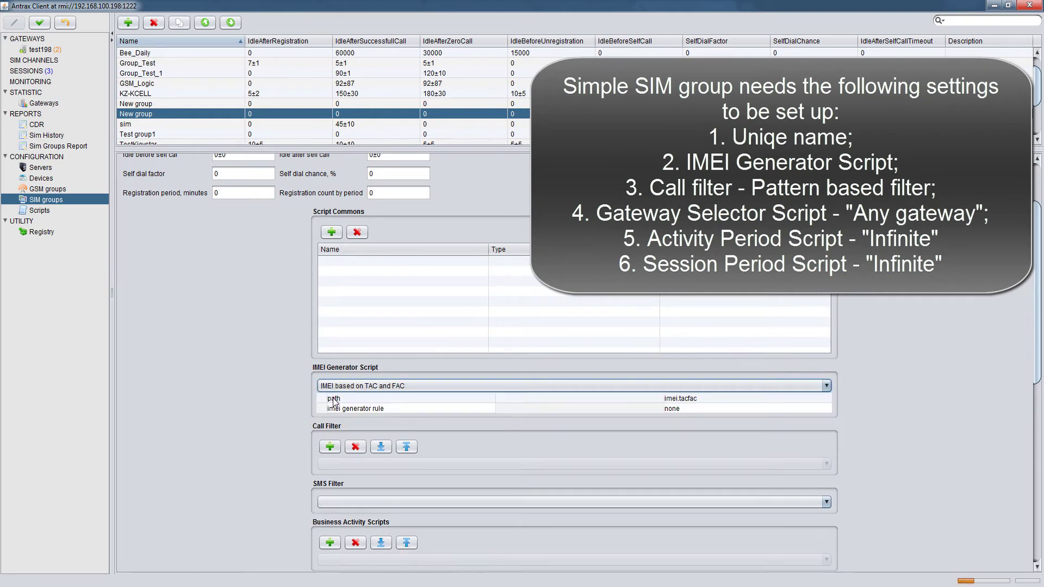
Step: Add a call filter to the new SIM group, using the pattern based call filter type
left_click(331, 447)
left_click(335, 474)
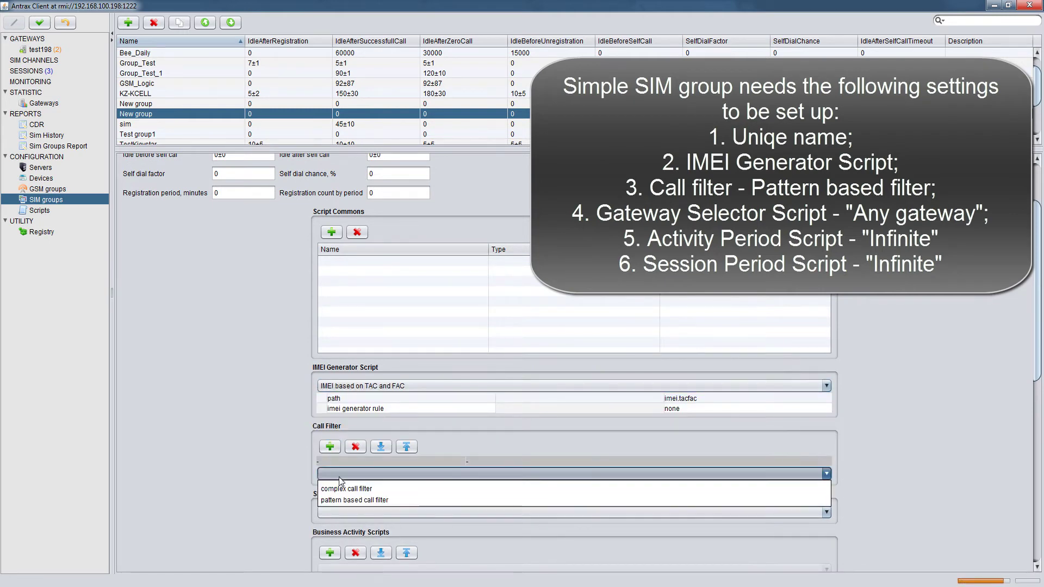
left_click(346, 484)
left_click(351, 474)
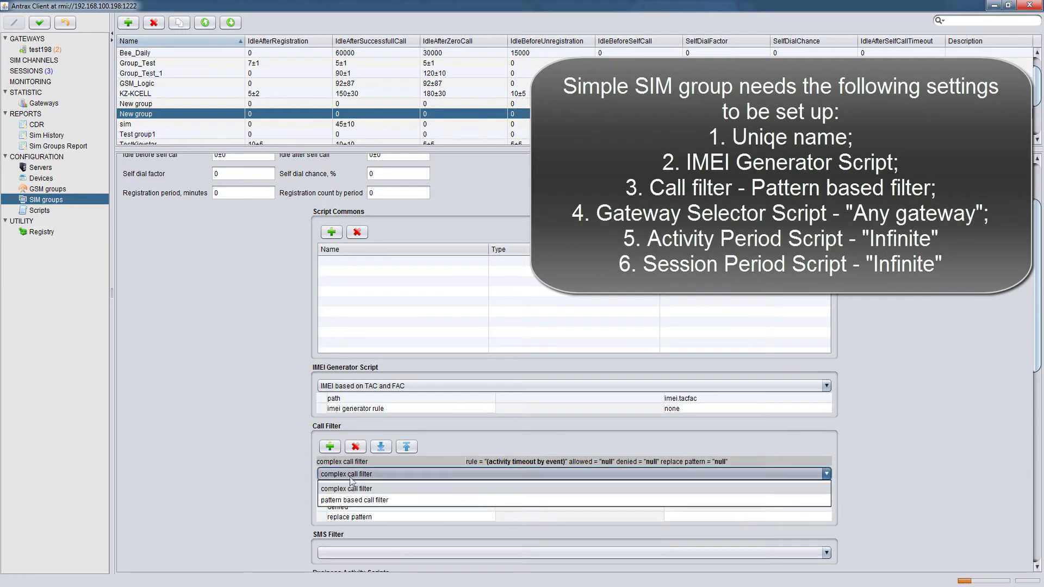
left_click(352, 497)
Step: Change the call filter's allowed pattern to (.*) and apply it
left_click(683, 486)
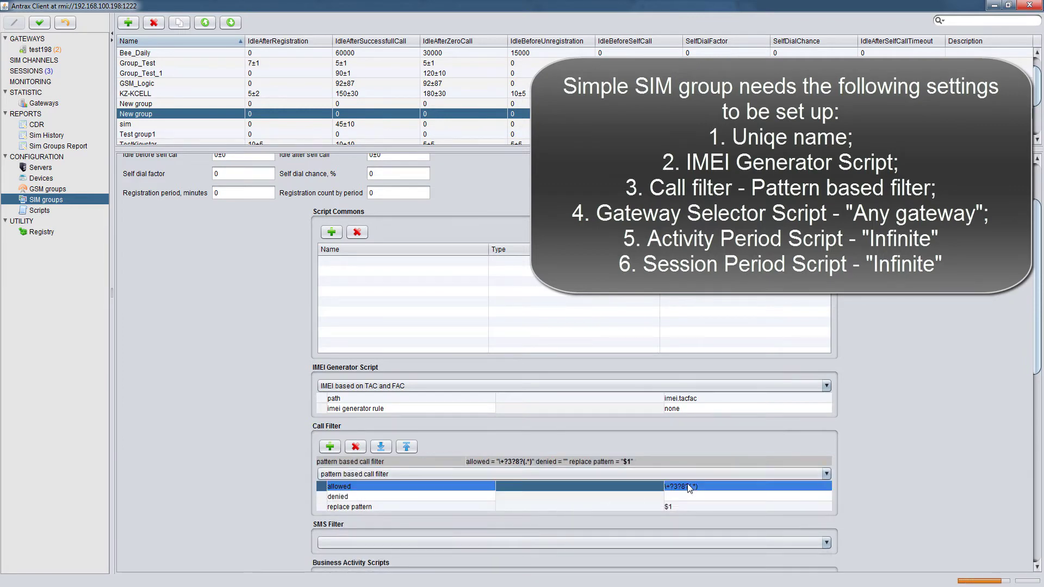
left_click(748, 486)
left_click_drag(778, 520, 738, 520)
key("BackSpace")
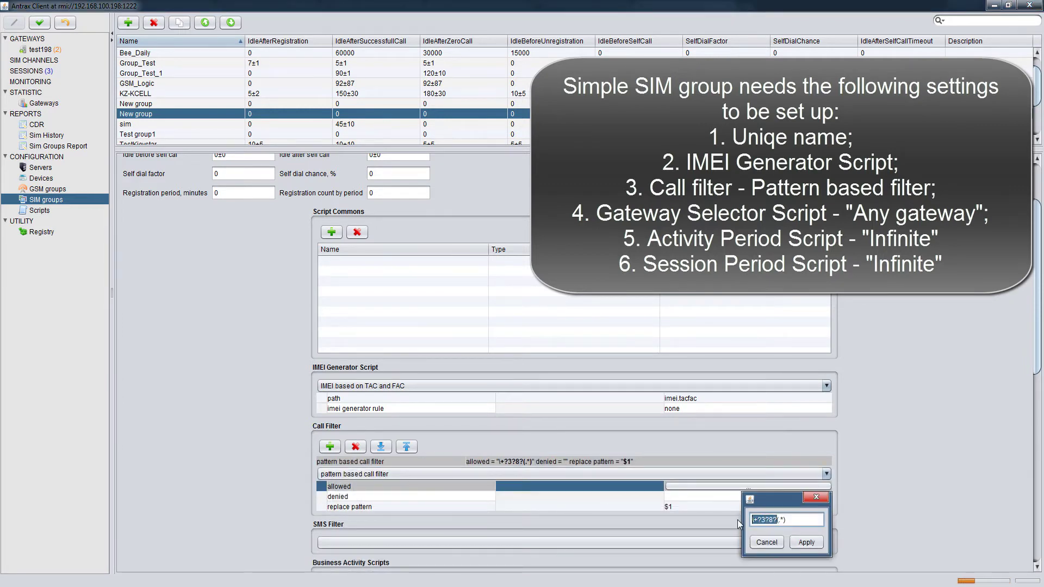
left_click(796, 544)
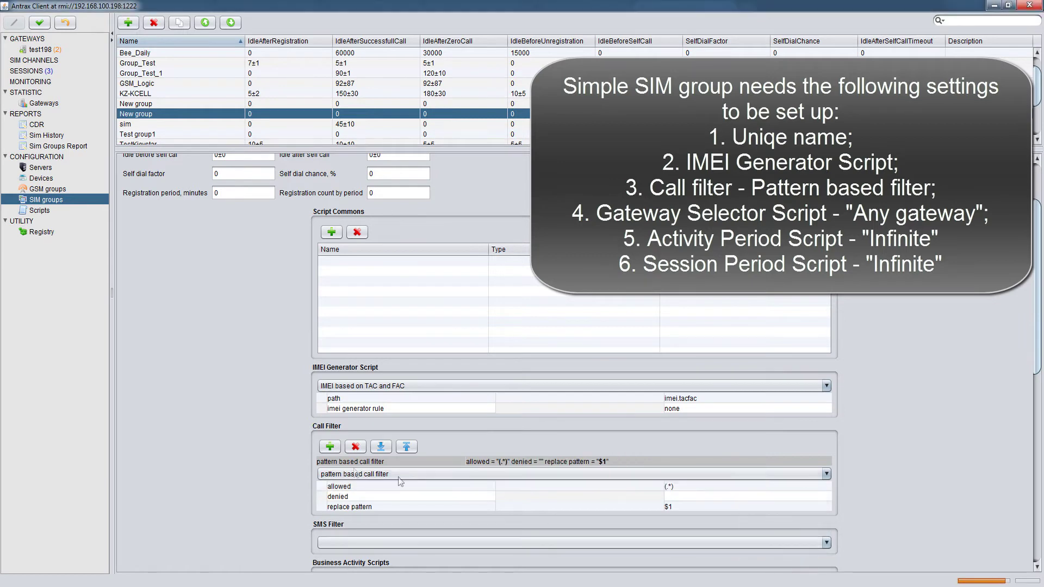
Step: Set the new SIM group's gateway selector script to any gateway
scroll(253, 438, "down", 5)
scroll(253, 438, "down", 3)
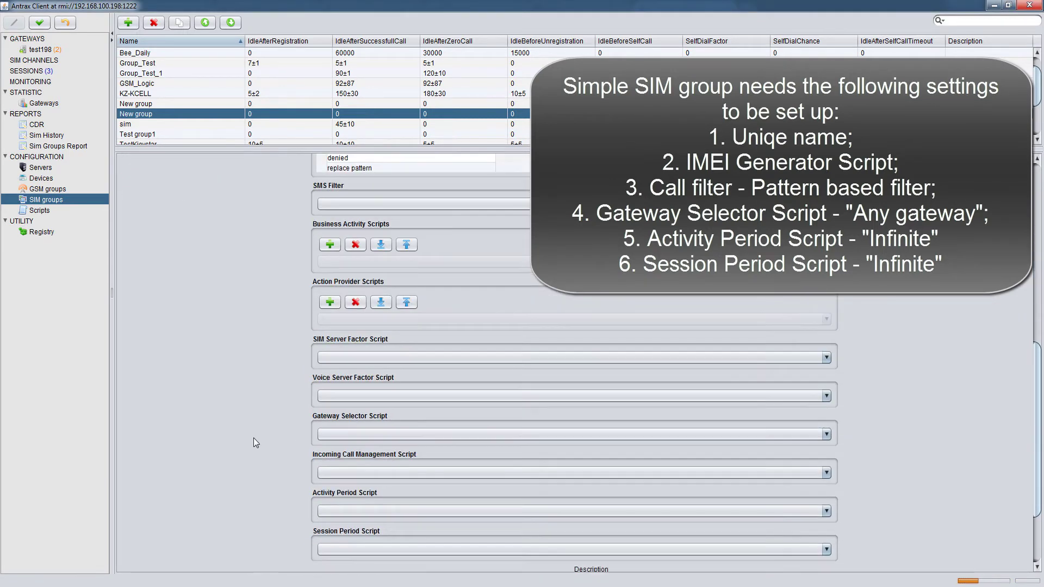
left_click(340, 435)
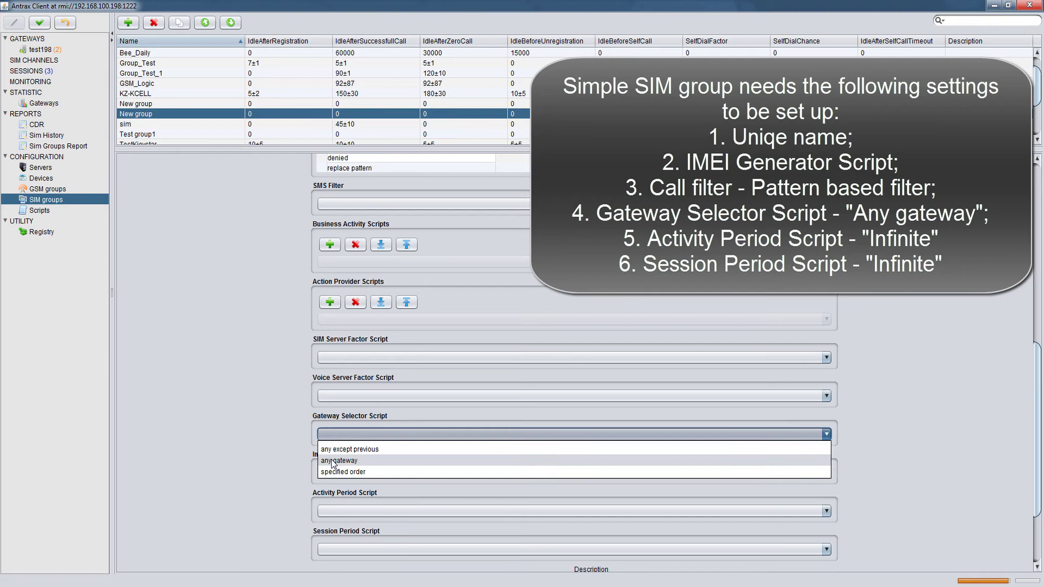
left_click(338, 460)
Step: Set both the activity period script and the session period script of the new SIM group to Infinite
scroll(272, 455, "down", 2)
left_click(327, 469)
left_click(330, 494)
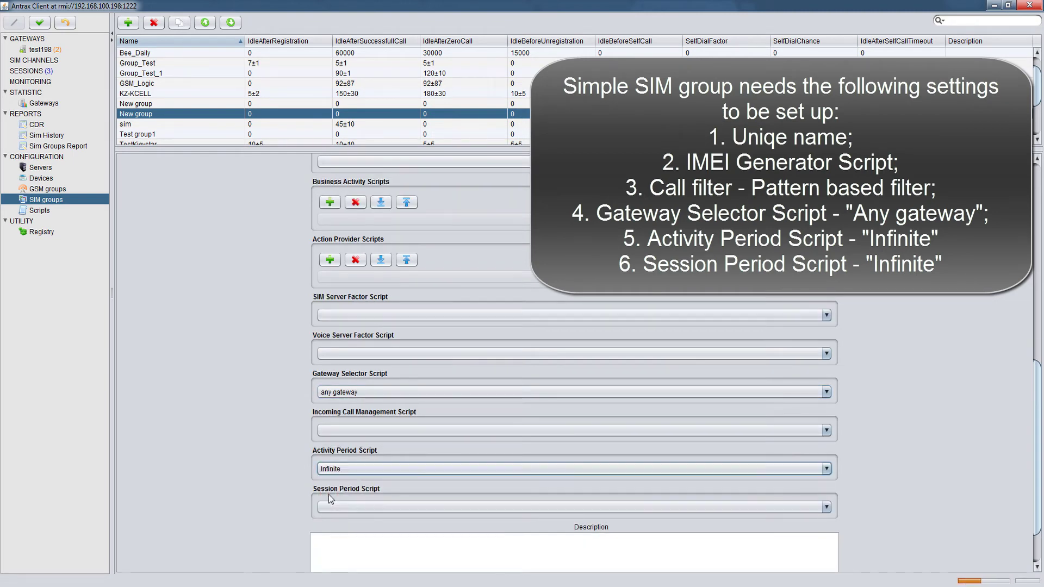
left_click(330, 506)
left_click(331, 533)
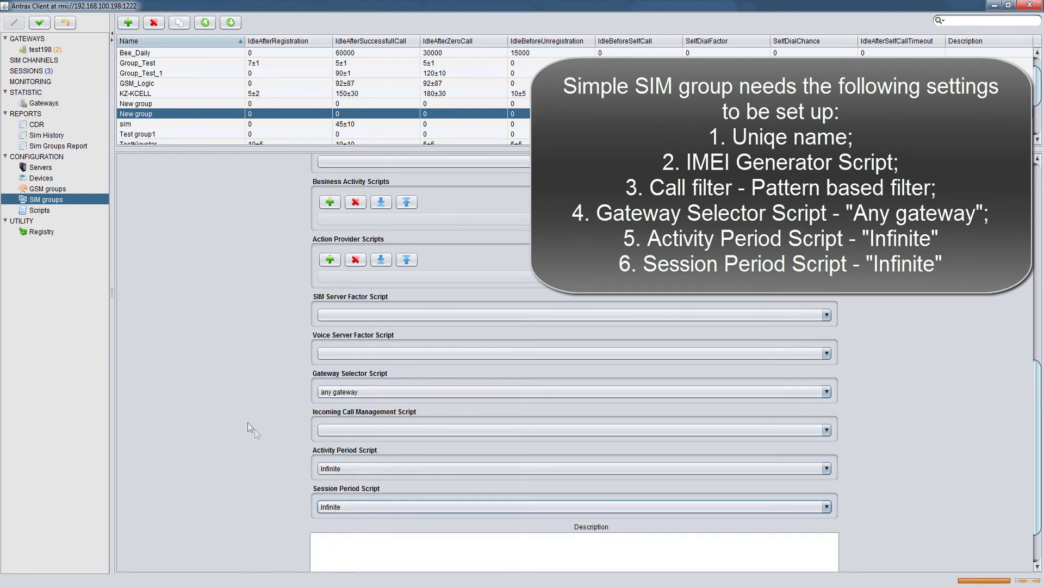
scroll(240, 416, "up", 5)
scroll(239, 416, "up", 6)
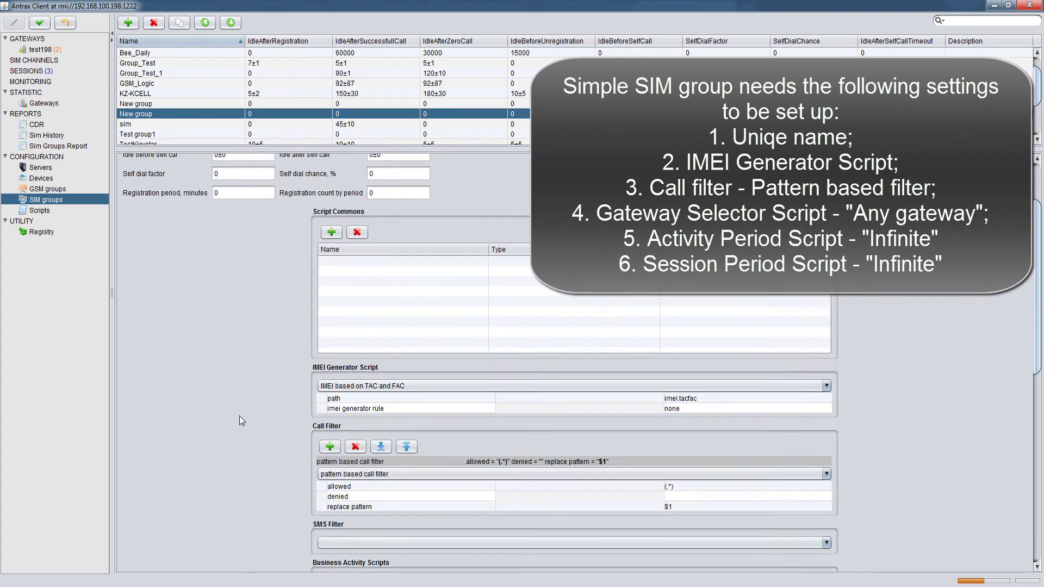
Step: Save the configuration changes made to the testing_gr SIM group
left_click(38, 25)
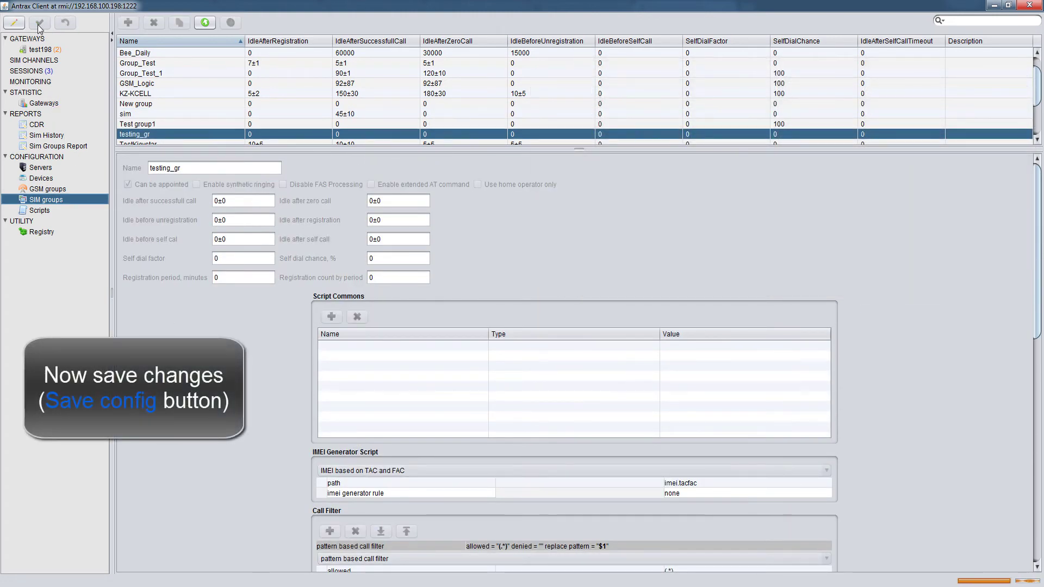
Step: Add a GSM group named test_gsm, link it to the testing_gr SIM group, and save the configuration
left_click(42, 189)
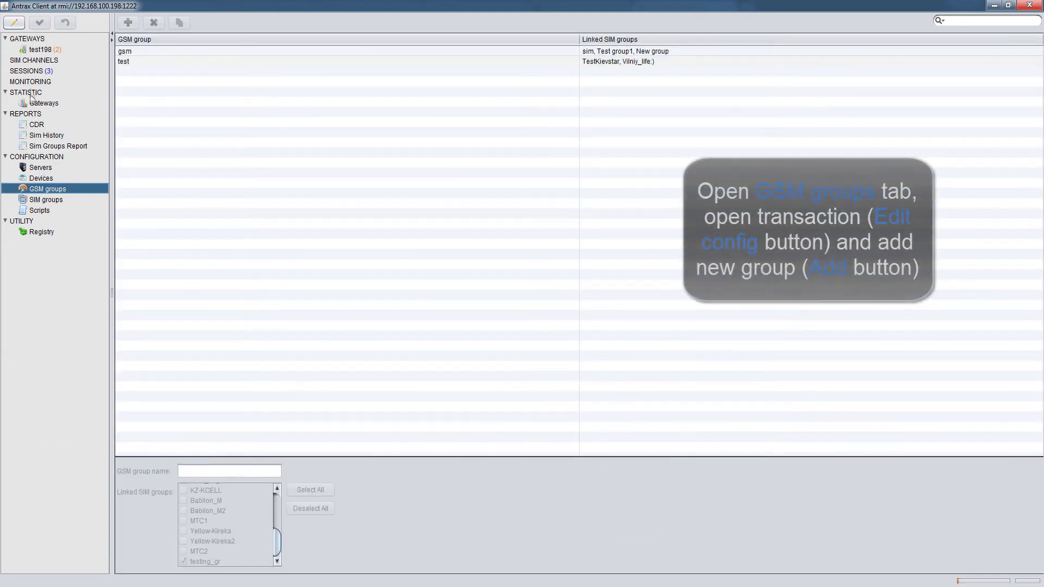
left_click(15, 26)
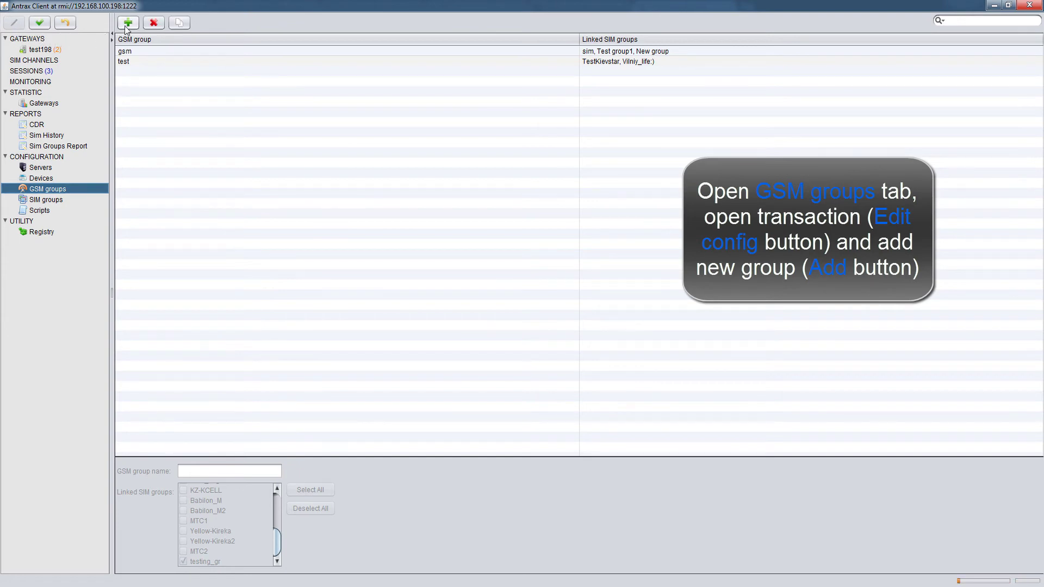
left_click(129, 24)
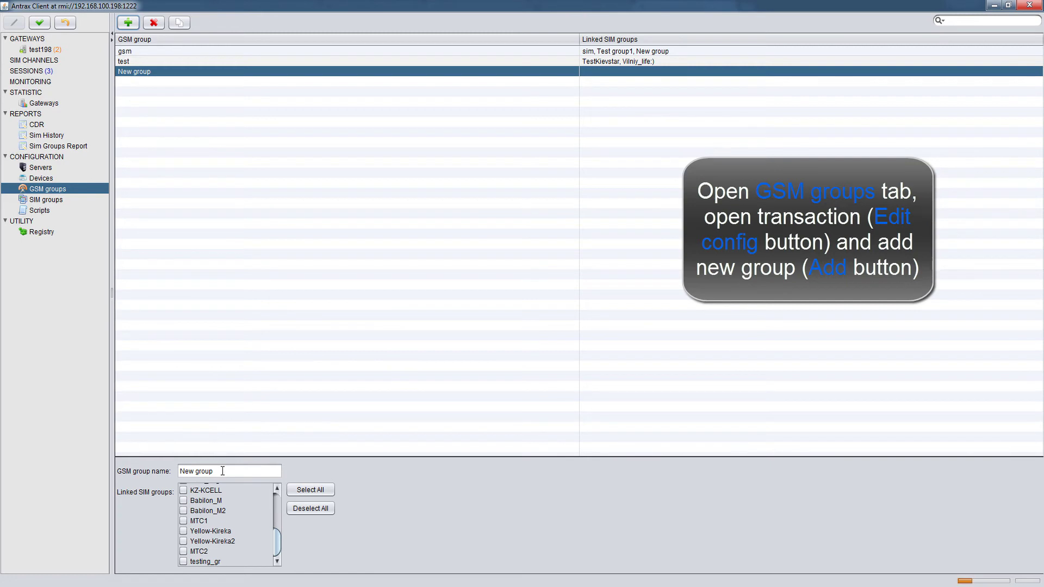
left_click_drag(220, 471, 181, 471)
type("test")
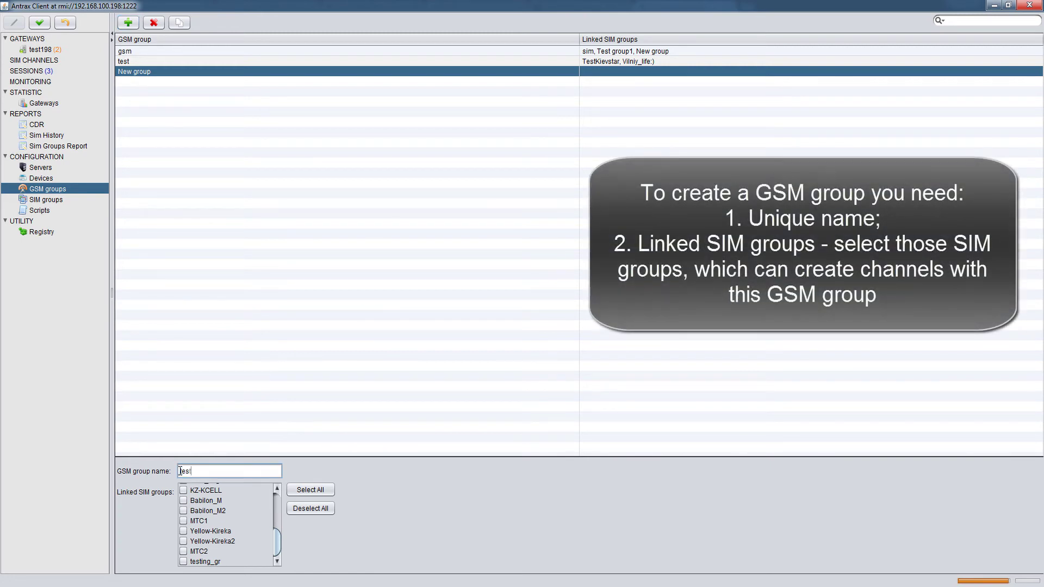
type("_gsm")
left_click(194, 560)
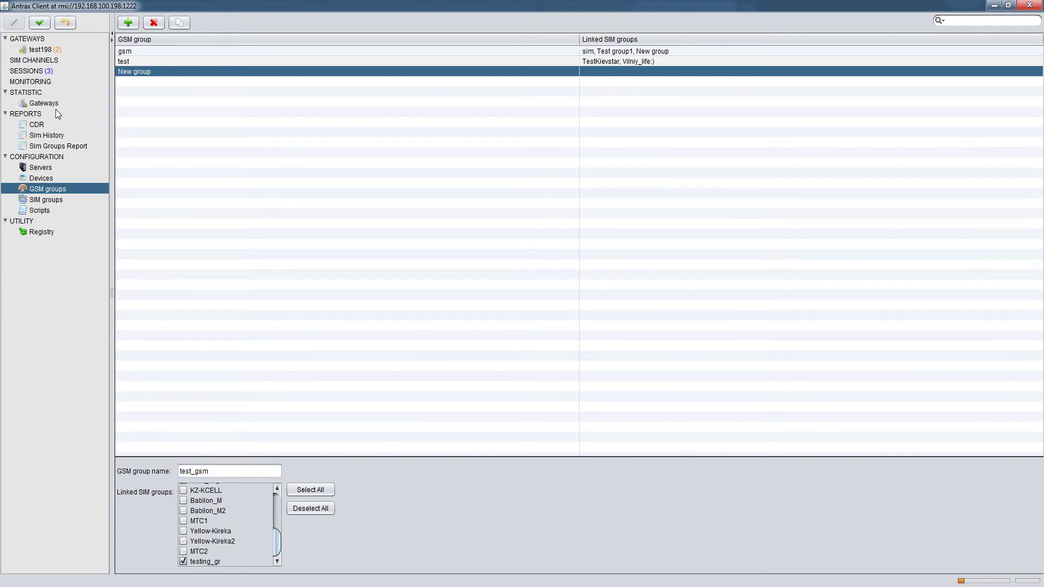
left_click(40, 23)
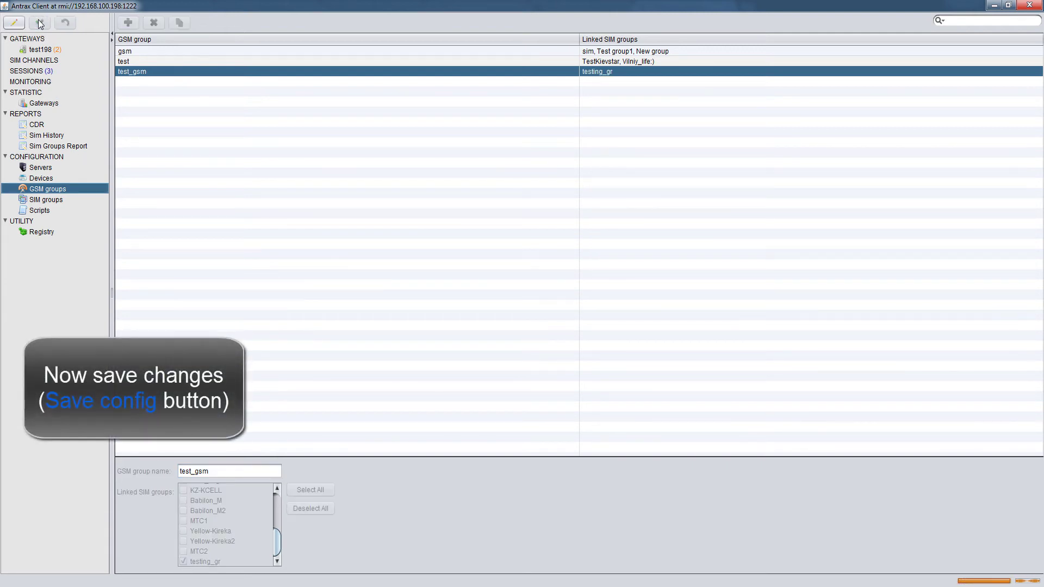
Step: Open the SIM channels for editing and assign SIM holders SIMB-1019:0 and SIMB-1019:2 to the testing_gr SIM group
left_click(42, 61)
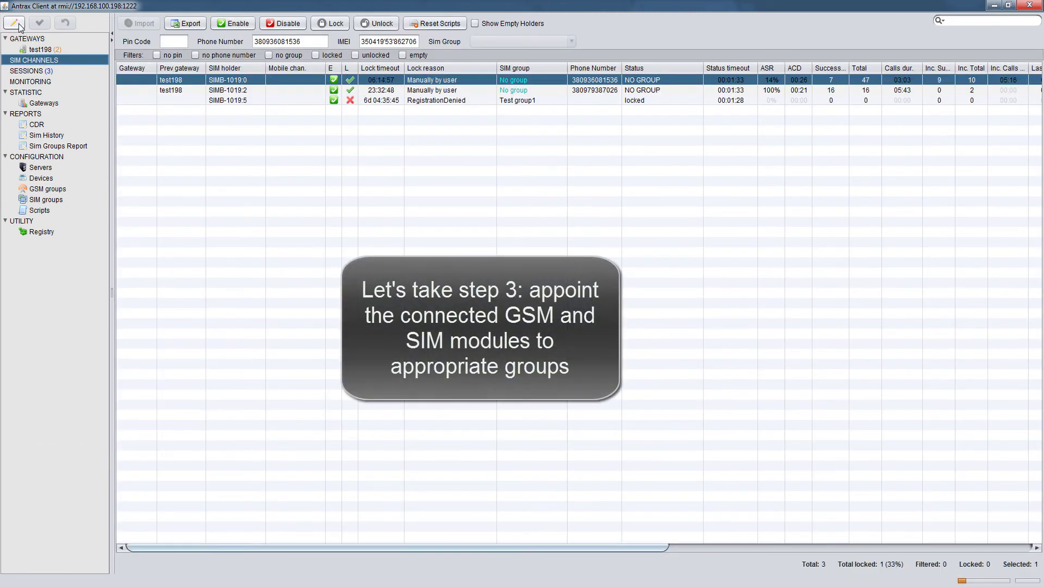
left_click(20, 27)
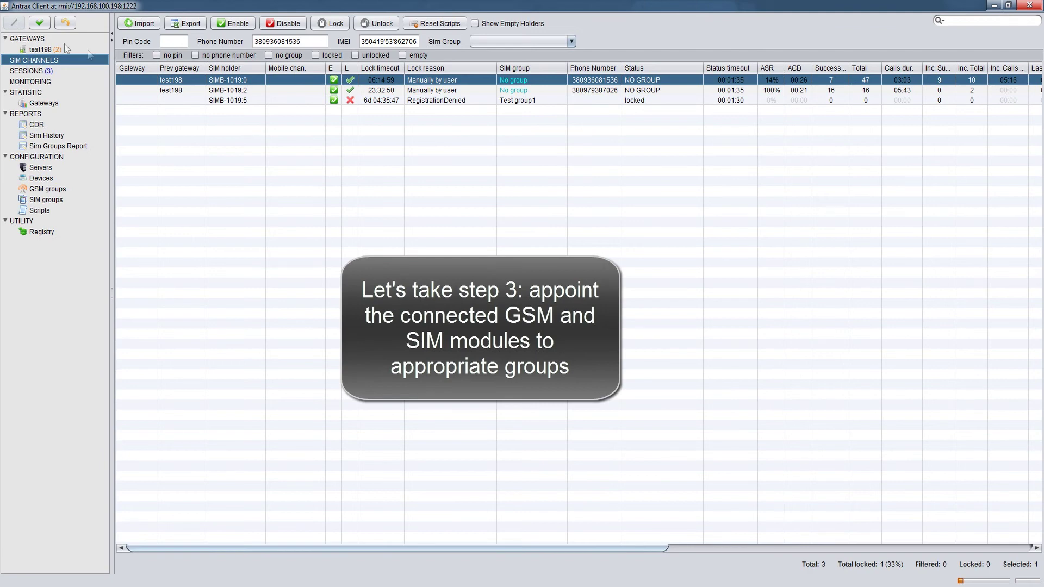
left_click(178, 90, "ctrl")
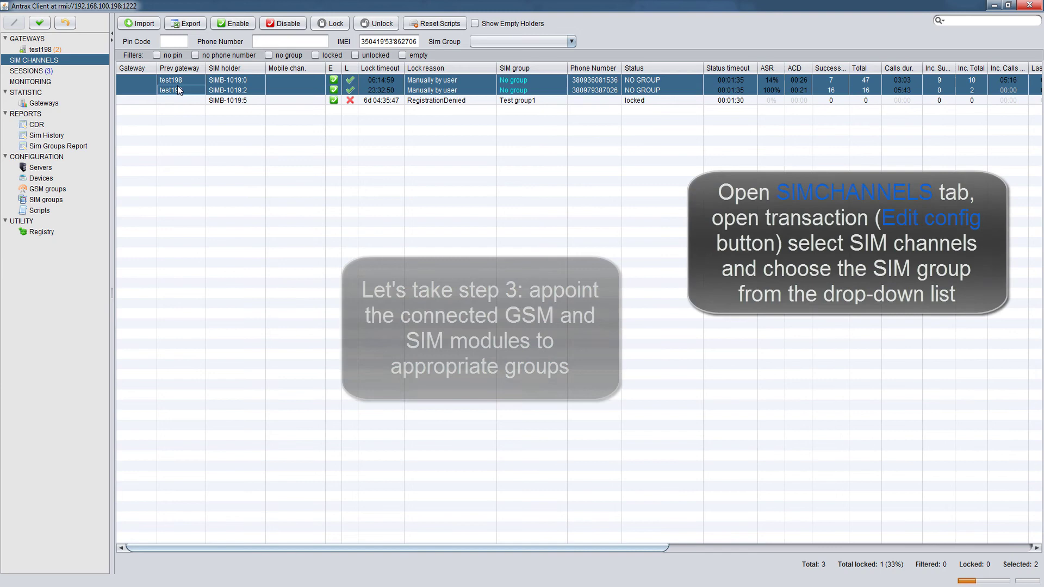
left_click(481, 43)
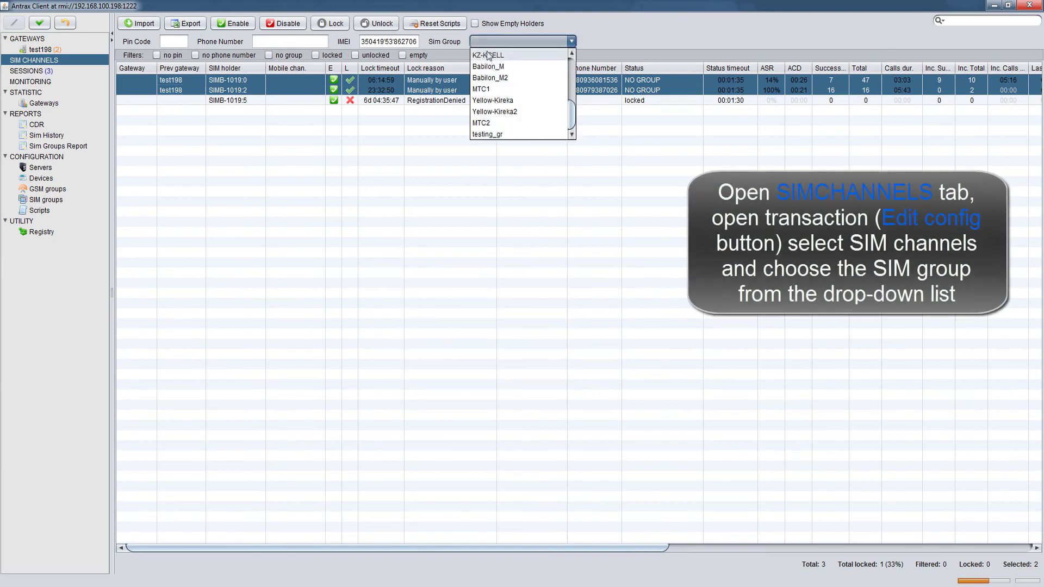
left_click(505, 136)
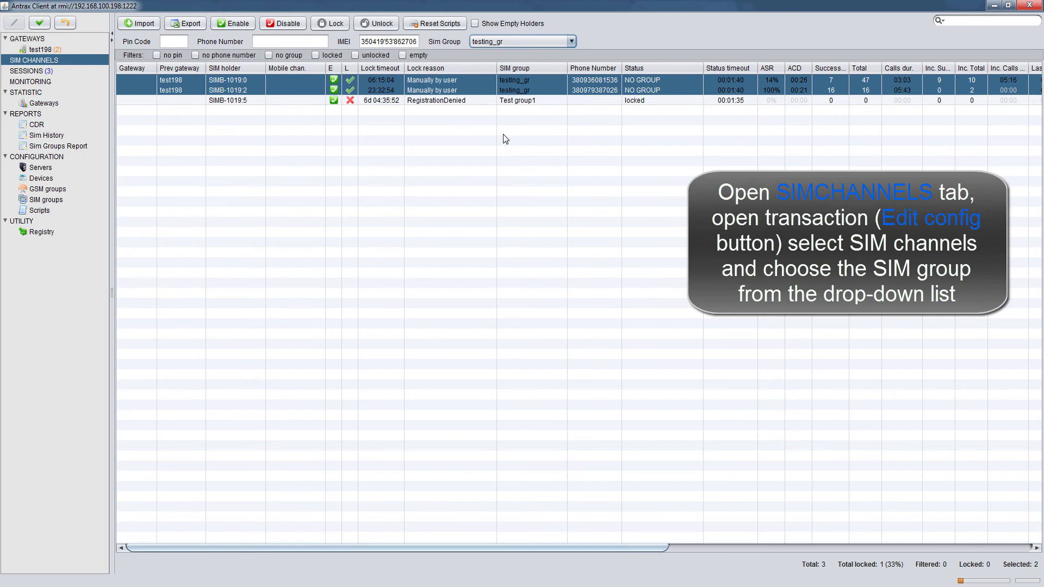
Step: Assign GSM channels GSMB2-159:0 and GSMB2-159:1 of gateway test198 to the test_gsm group and save the configuration
left_click(48, 49)
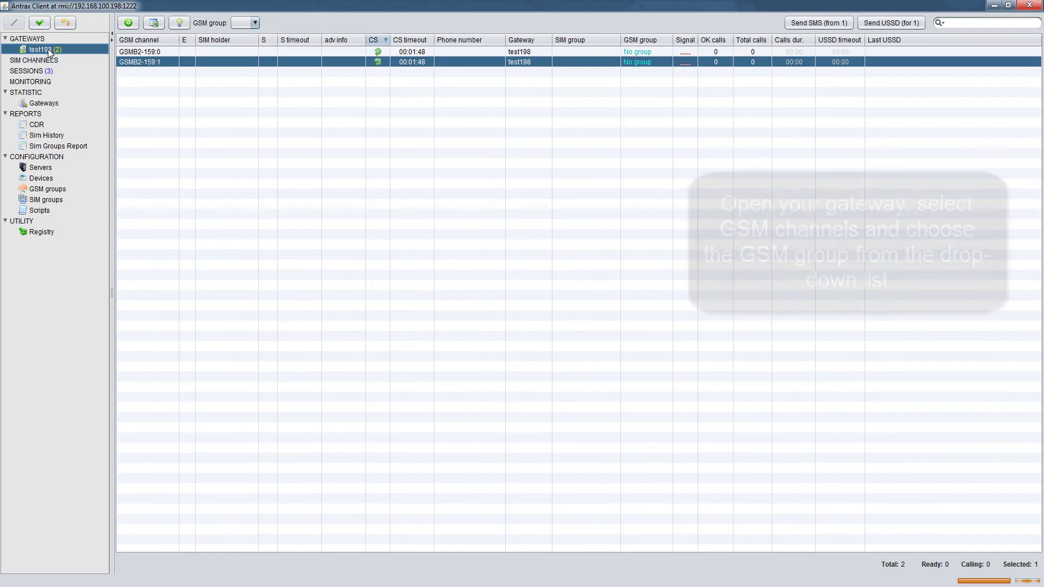
left_click(159, 52, "shift")
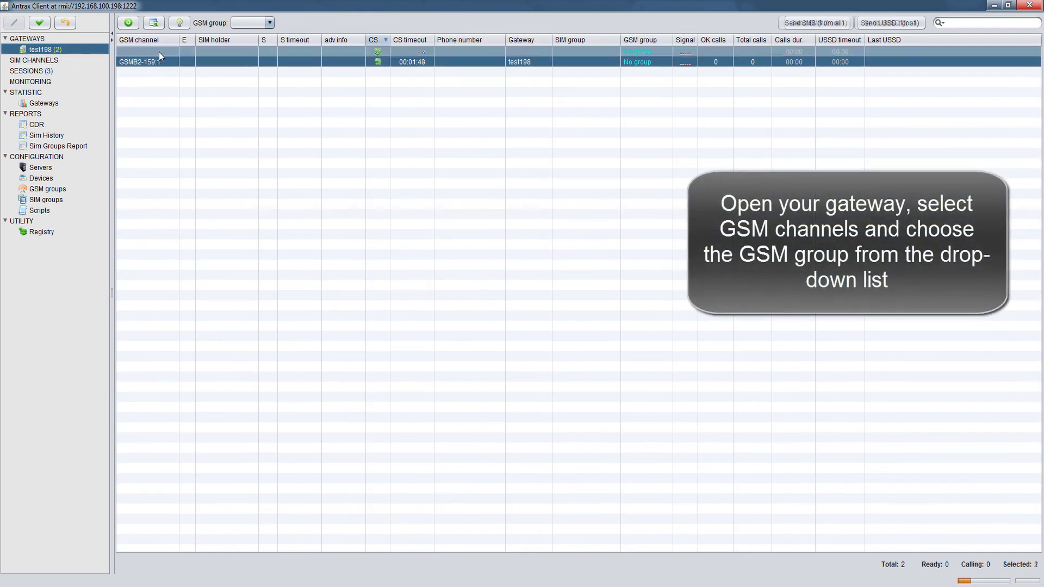
left_click(247, 22)
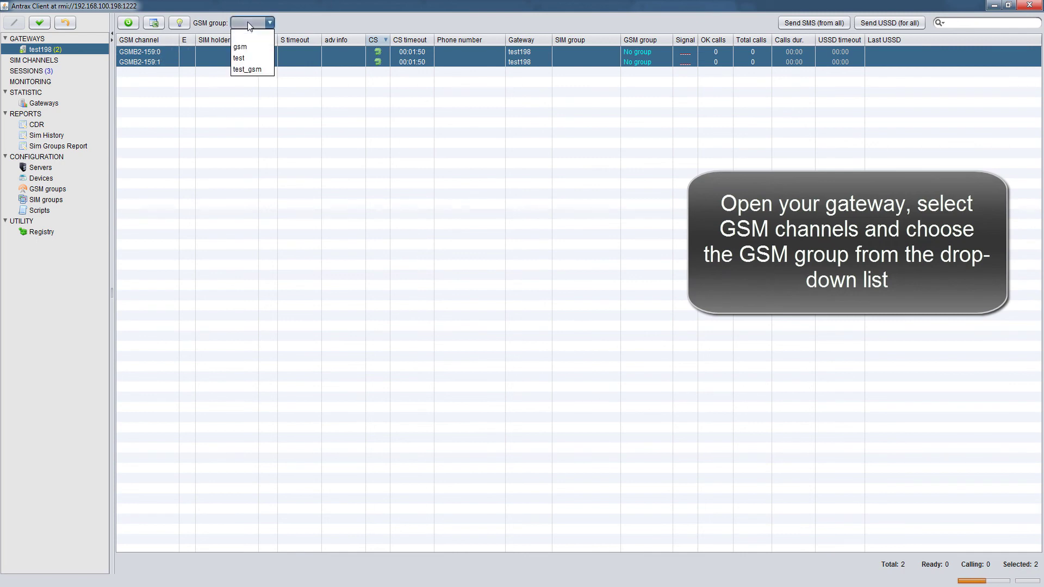
left_click(244, 69)
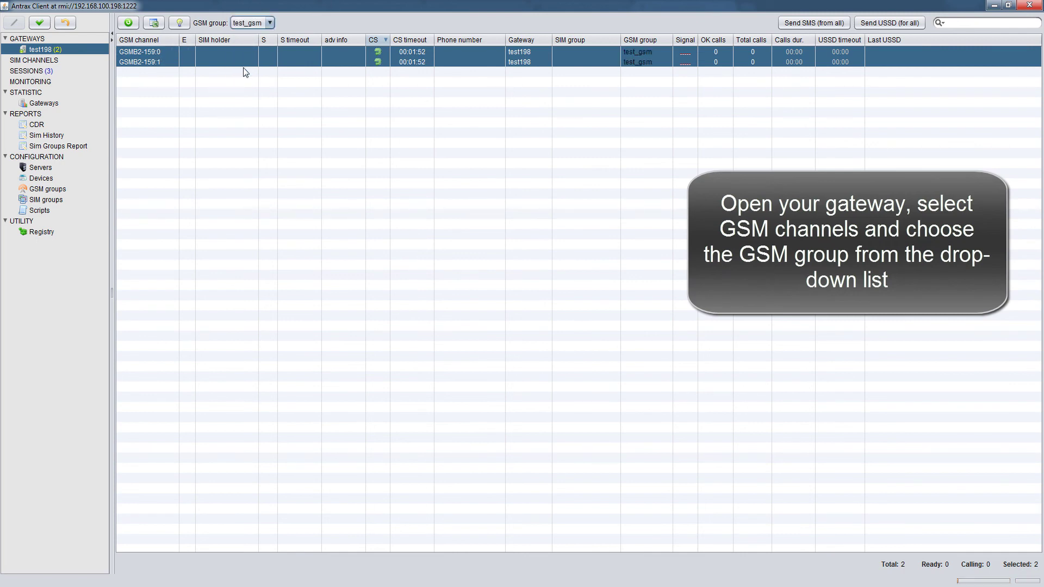
left_click(40, 20)
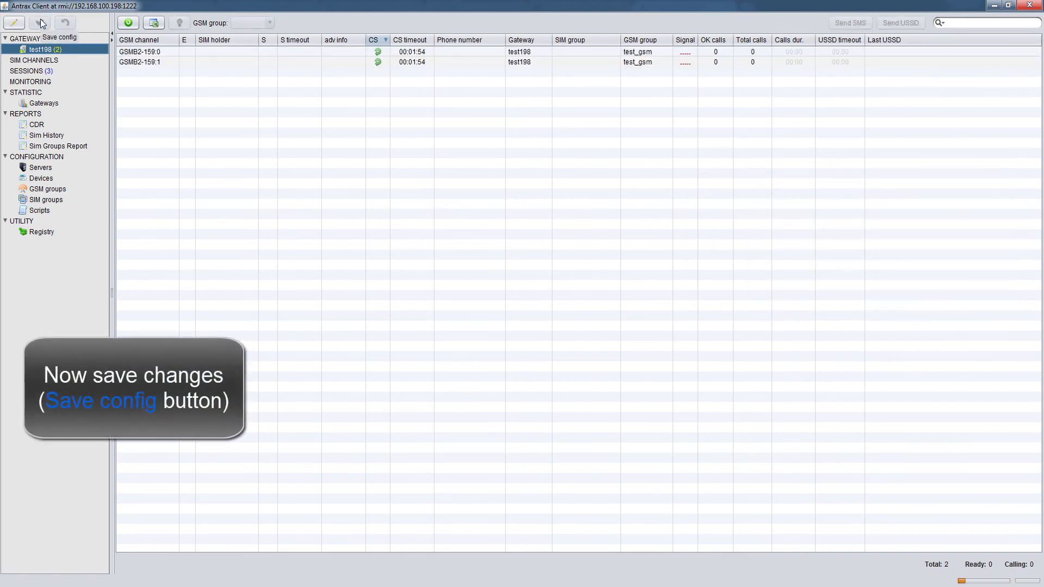